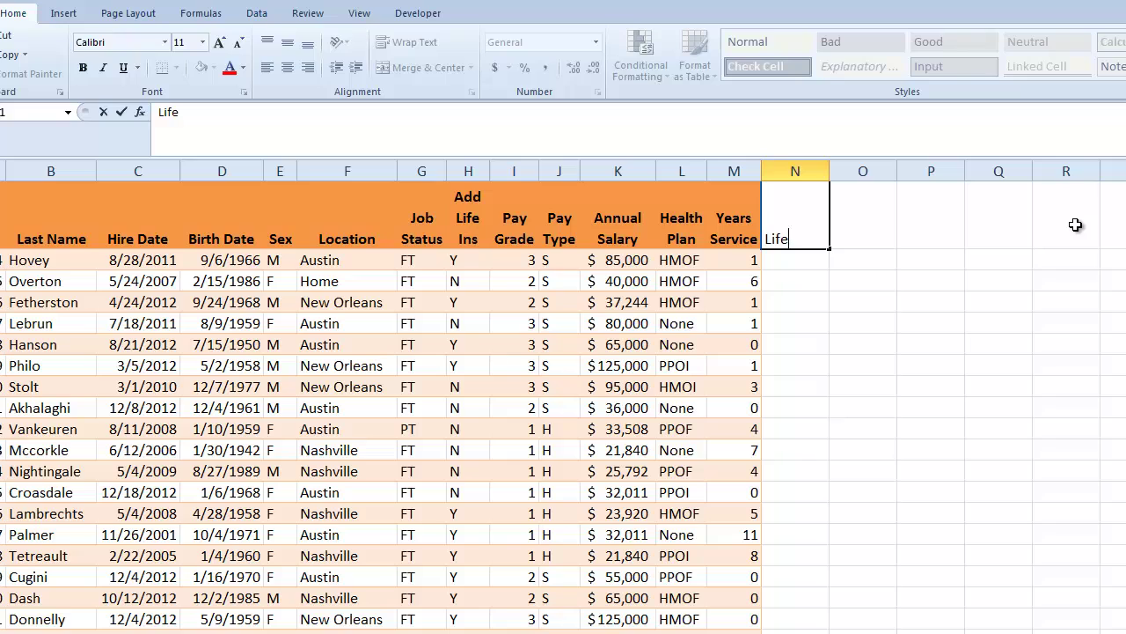
- Enter the column header "Life Ins Premium" in cell N1, beside the Years Service column, to extend the table
text(Ins Premium)
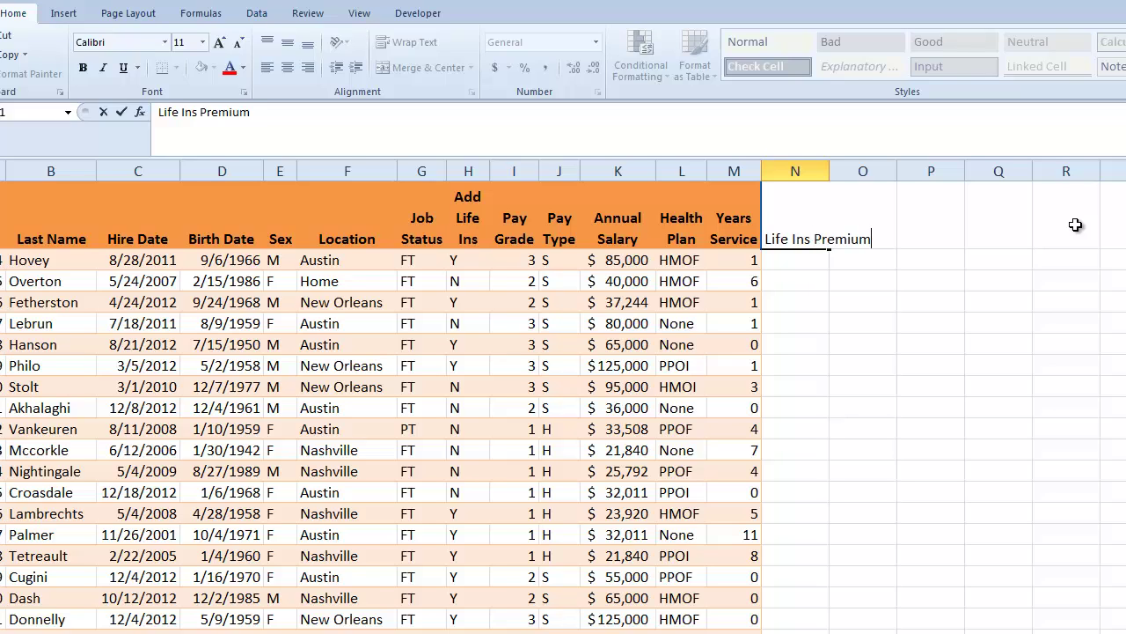
key(Return)
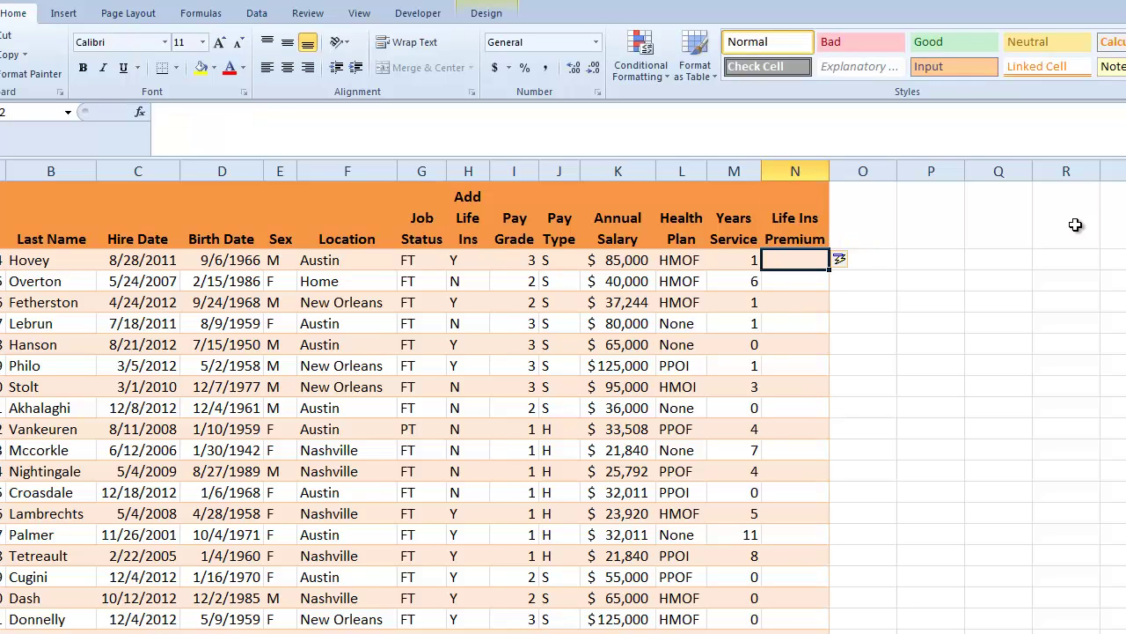
click(855, 263)
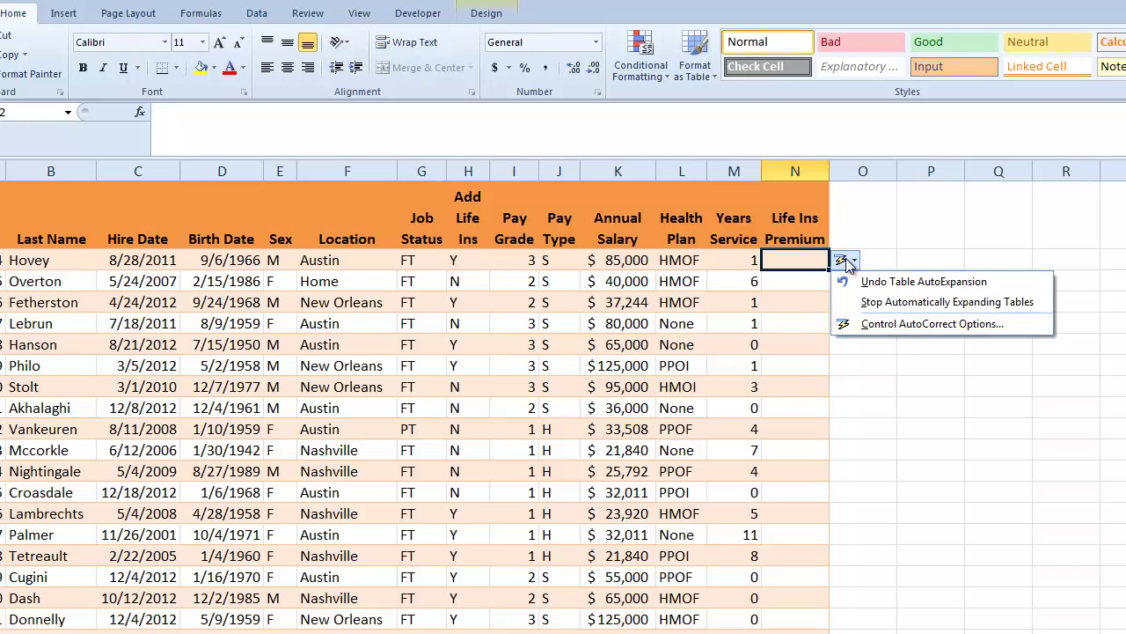
click(814, 262)
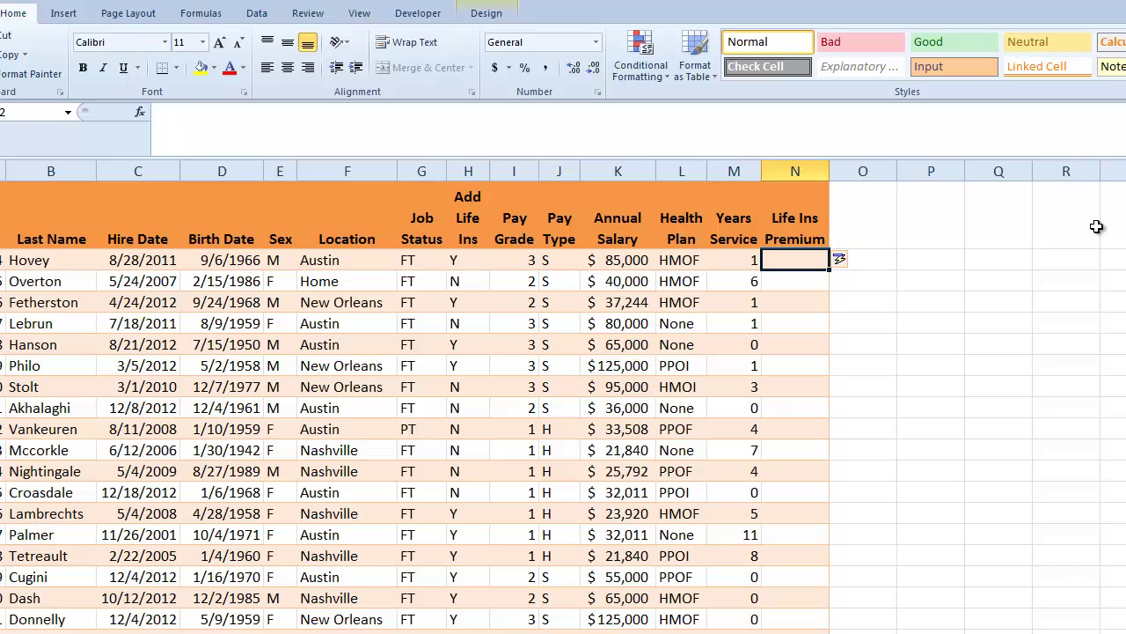
- Insert an IF function in cell N2 with the logical test H2="Y"
click(141, 112)
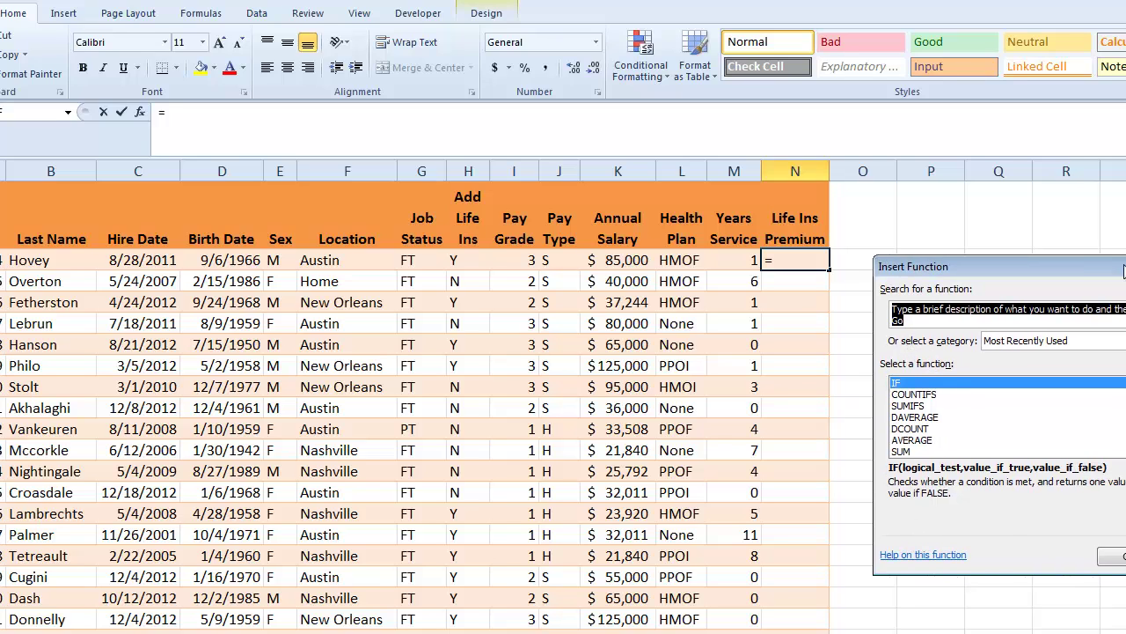
drag(1012, 269, 702, 268)
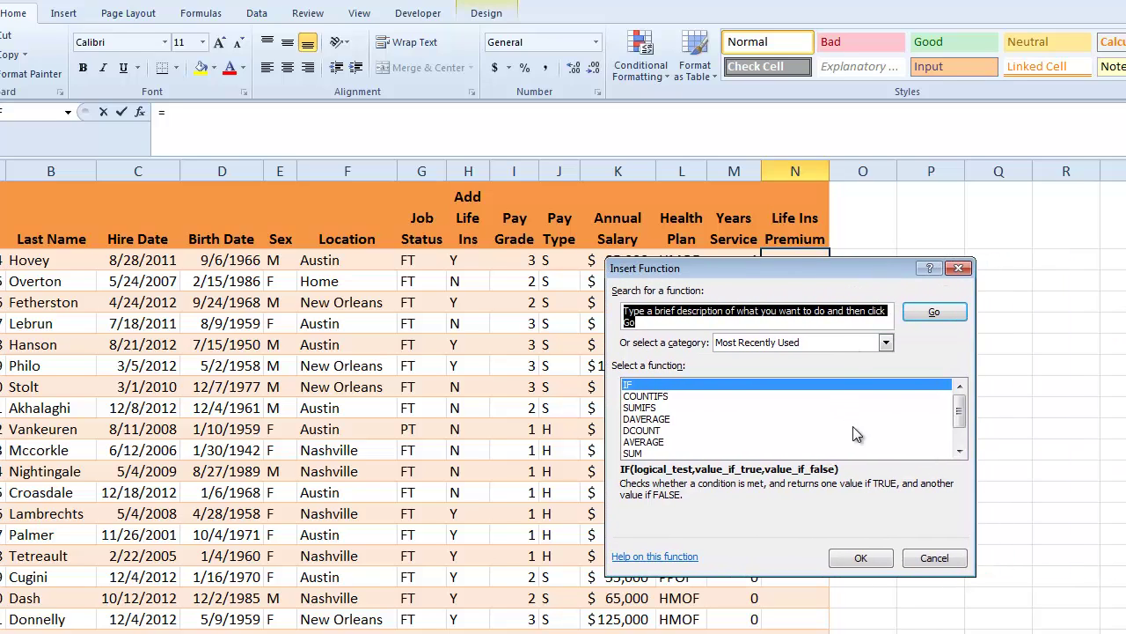
click(638, 388)
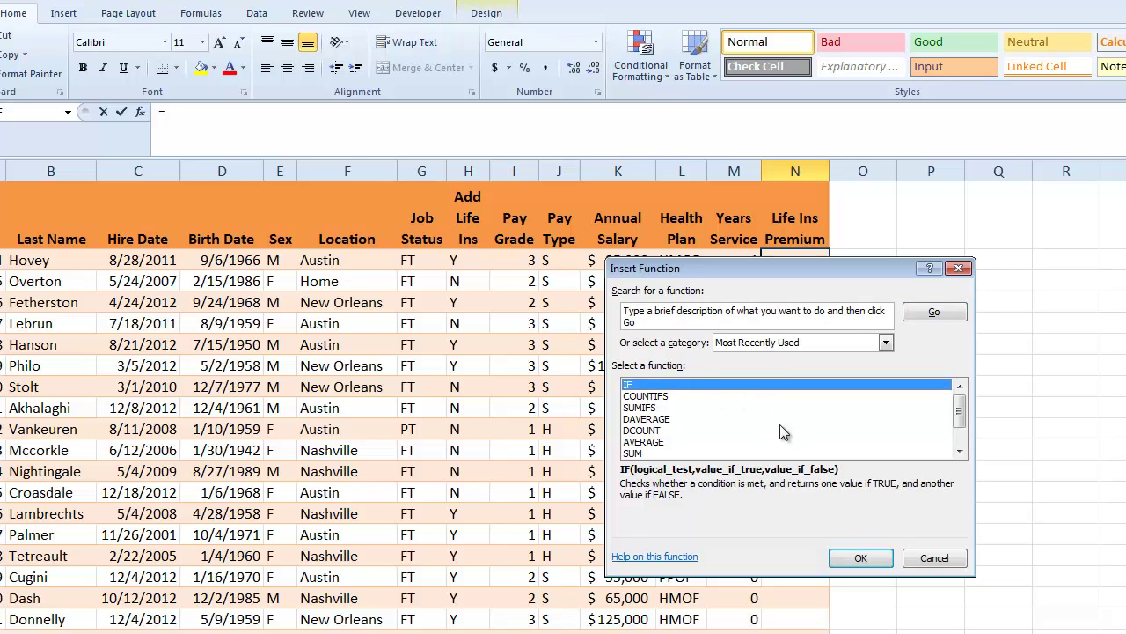
click(872, 560)
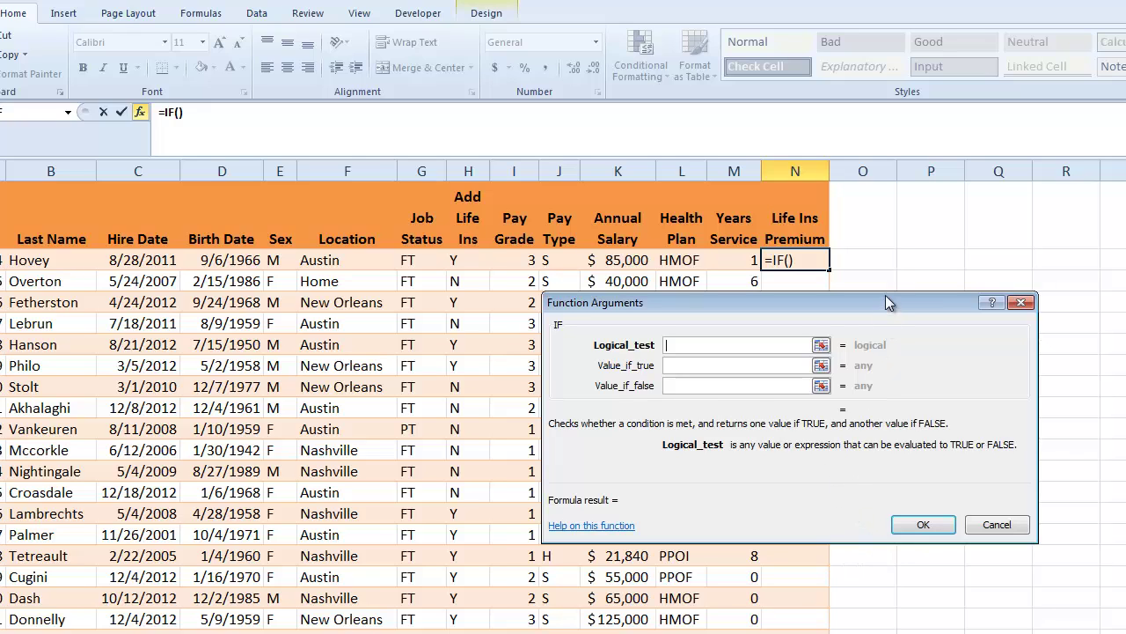
drag(885, 299, 882, 272)
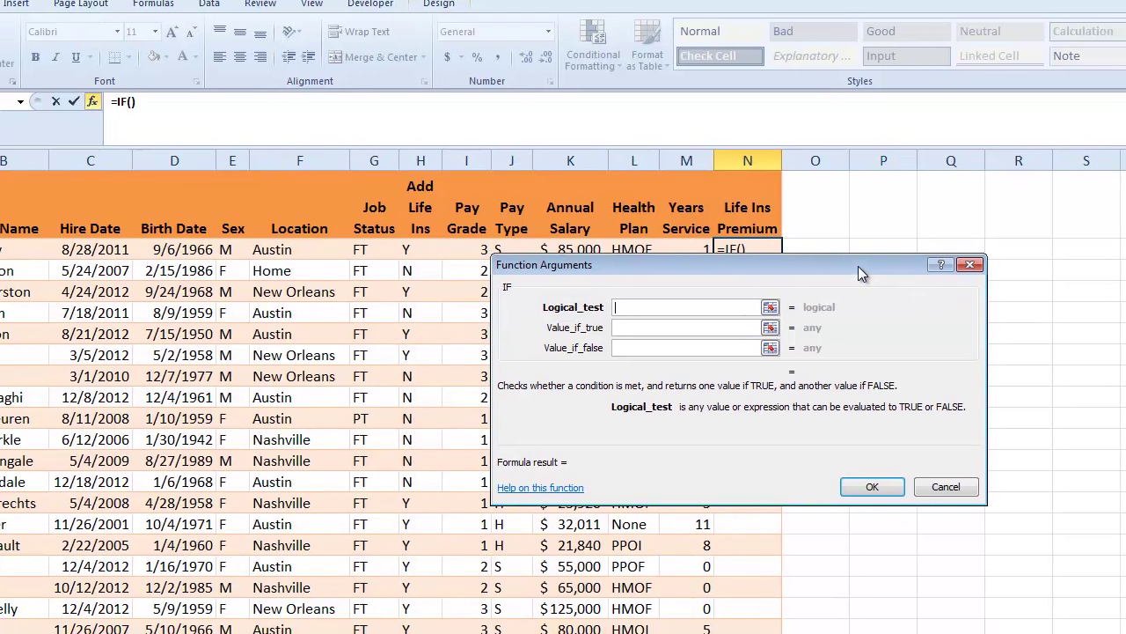
drag(858, 266, 1125, 217)
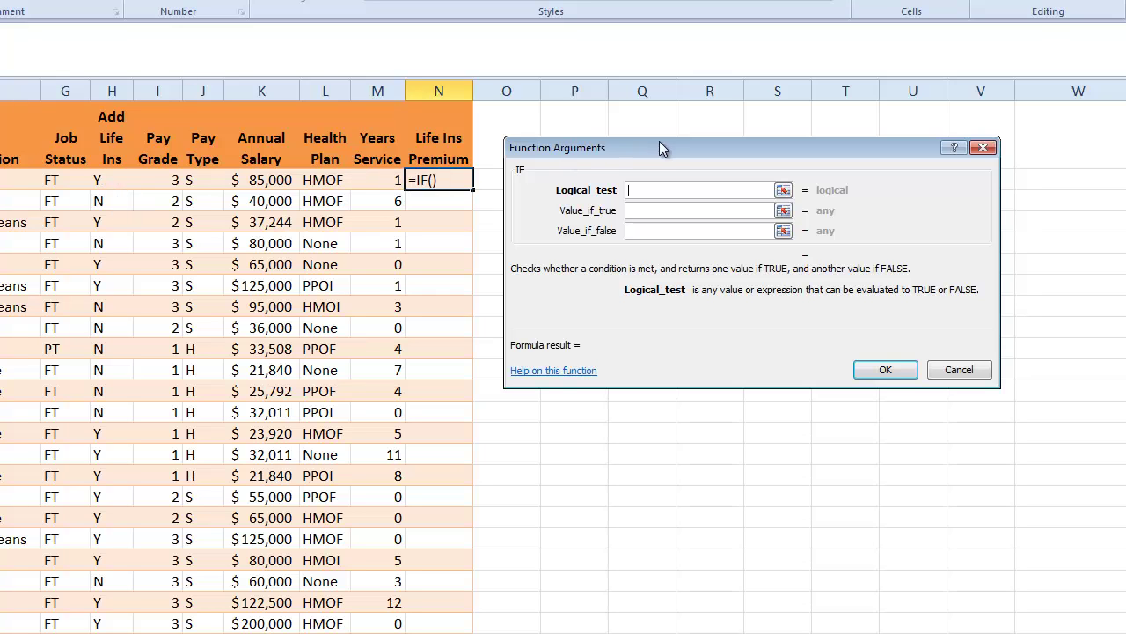
drag(659, 141, 280, 191)
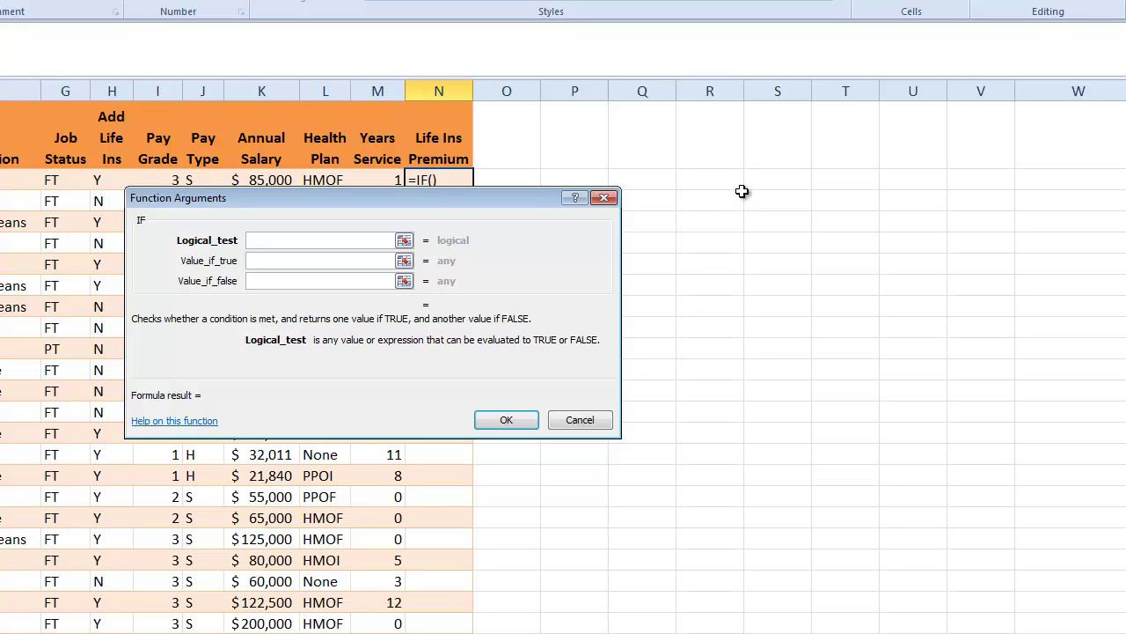
text(H2="Y")
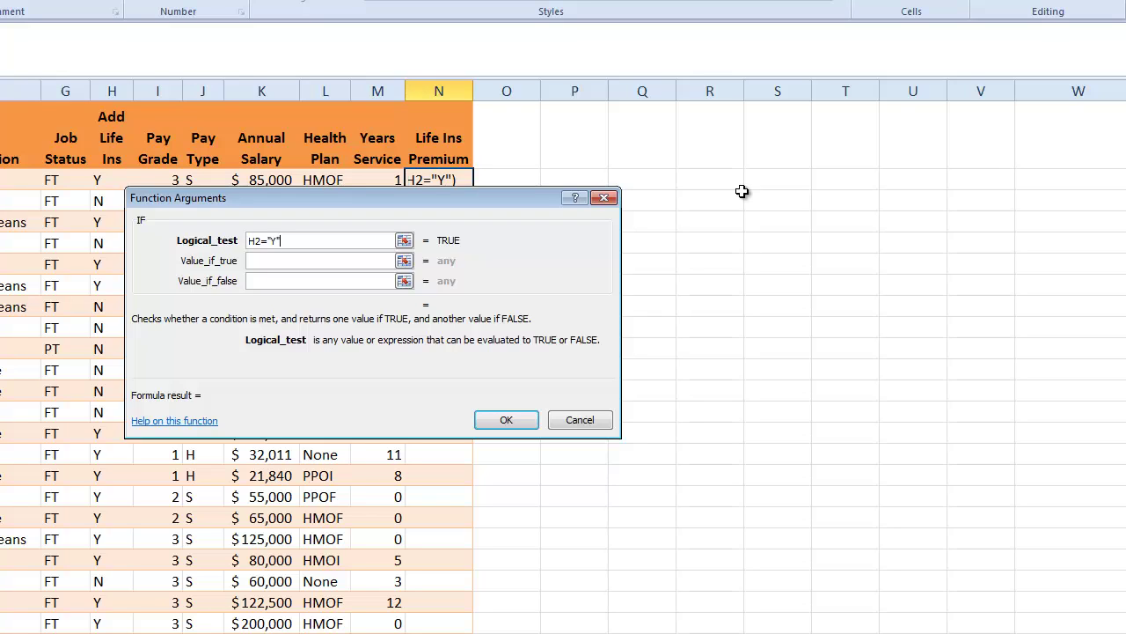
- Set the IF function's value if true to K2*0.001
click(329, 262)
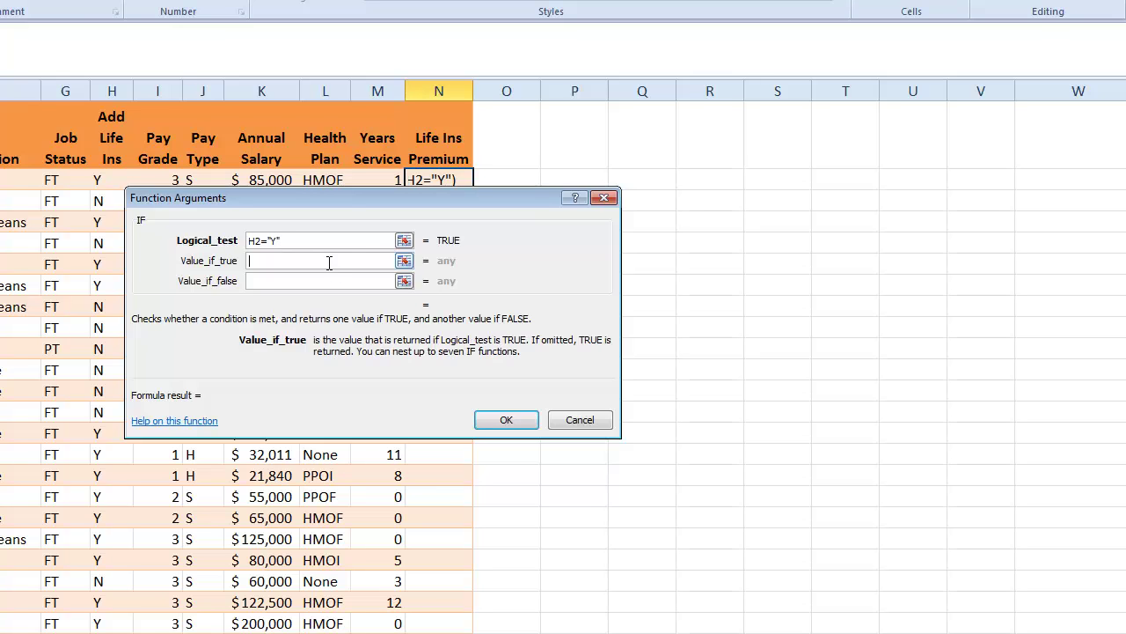
drag(347, 196, 707, 182)
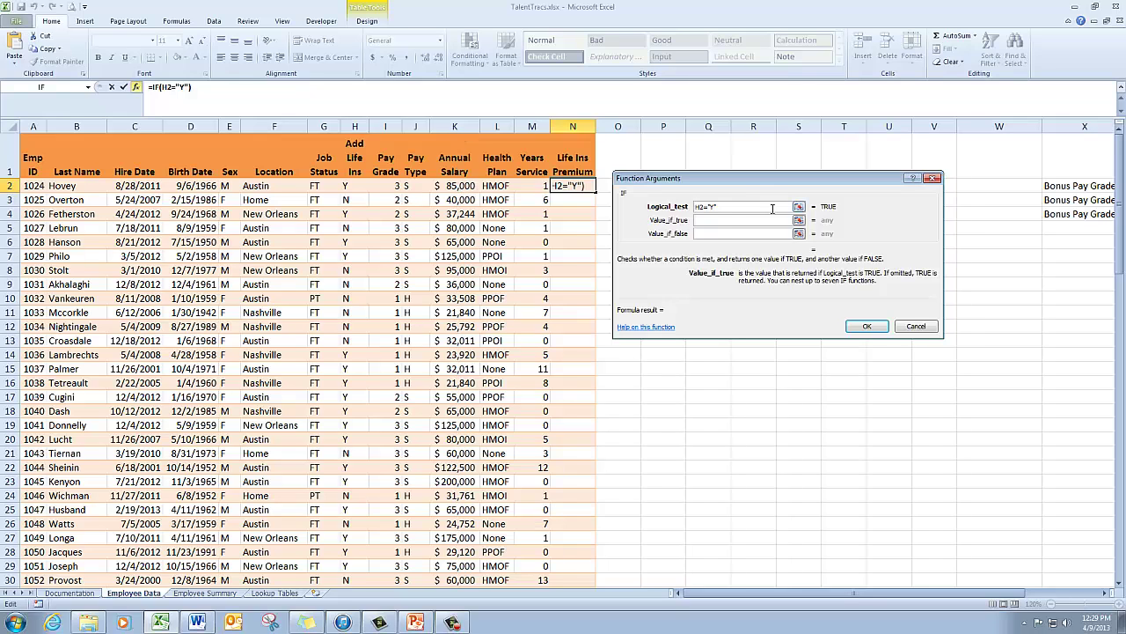
click(717, 221)
text(K)
text(2)
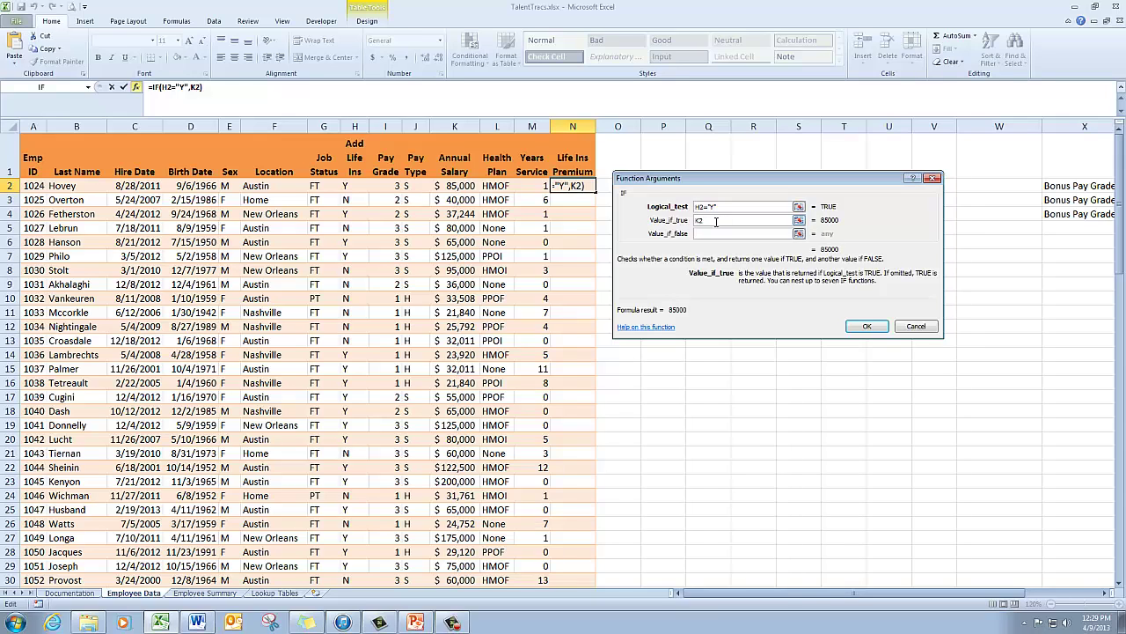
text(")
text(0.)
text(00)
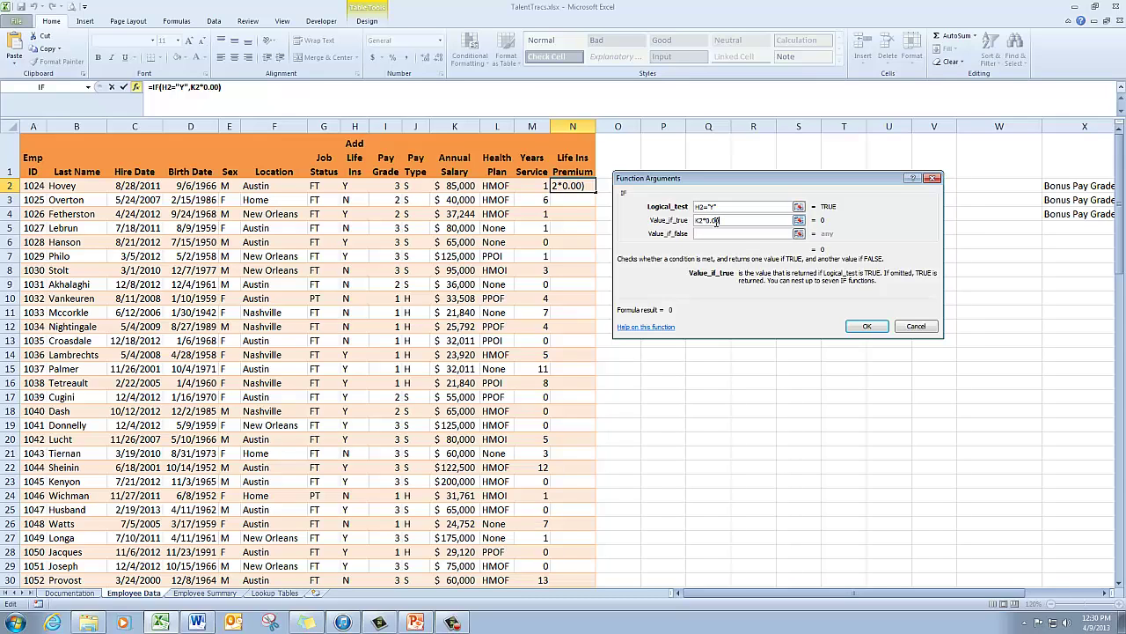
text(1)
- Set the IF function's value if false to 0 and enter the formula for the Life Ins Premium column
click(716, 234)
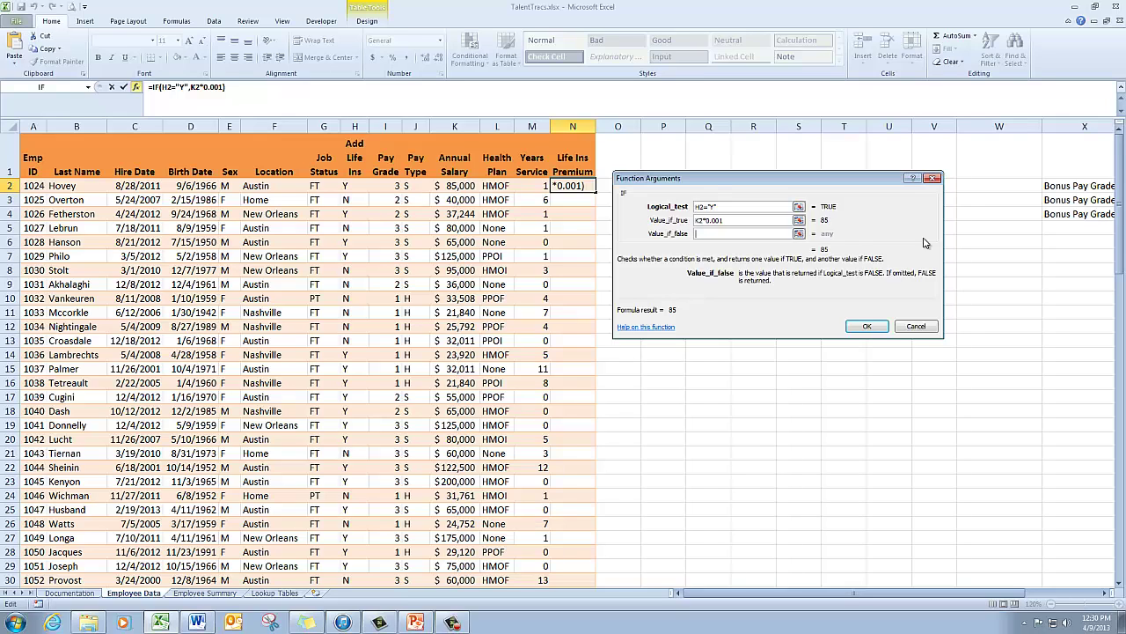
text(0)
click(867, 327)
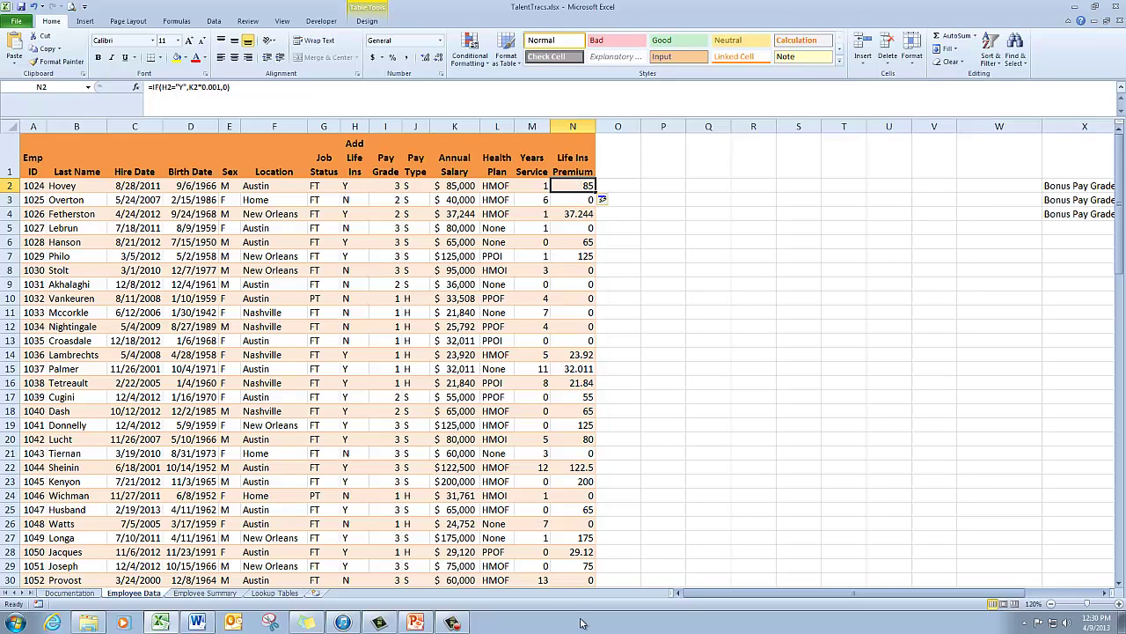
- Format all values in the Life Ins Premium column with the Accounting number format in dollars
scroll(699, 369, down, 6)
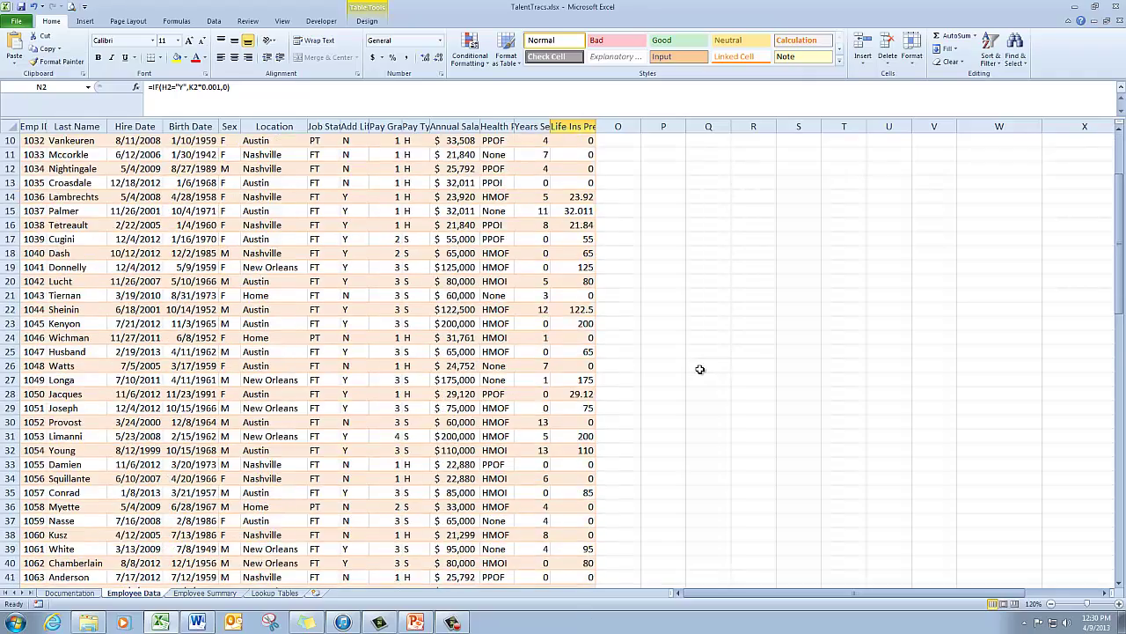
scroll(698, 369, down, 12)
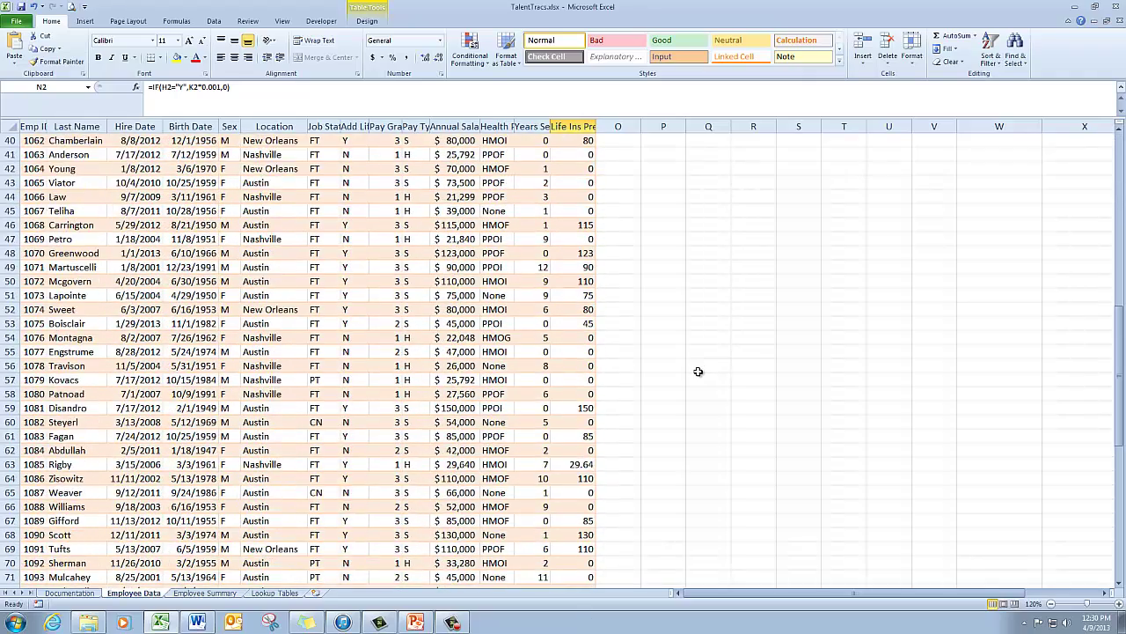
scroll(699, 371, down, 7)
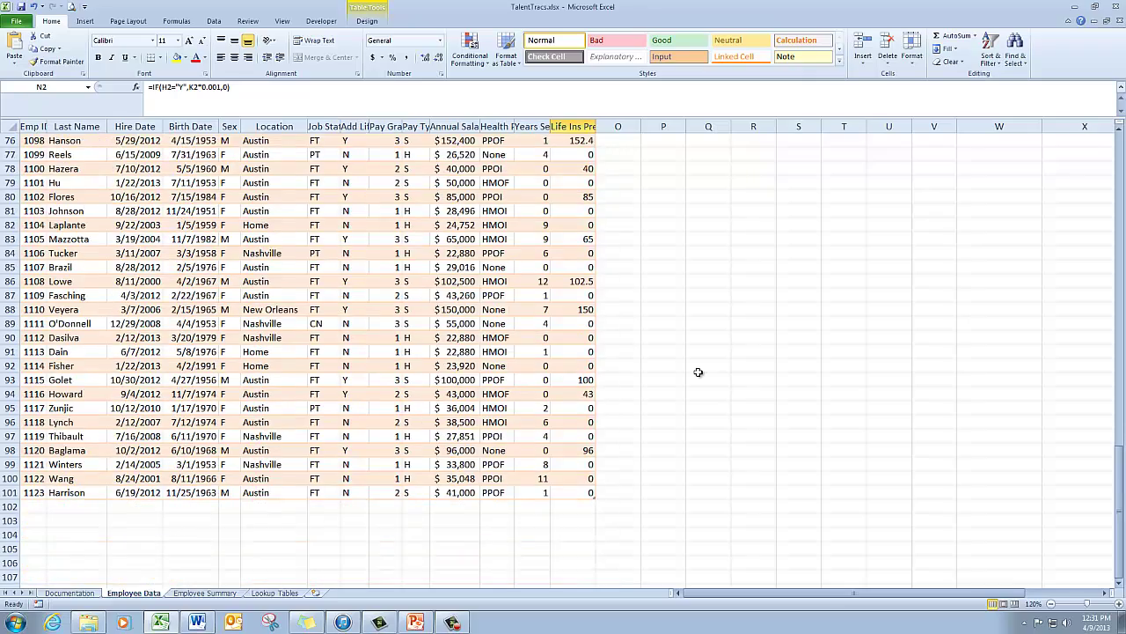
scroll(645, 385, up, 15)
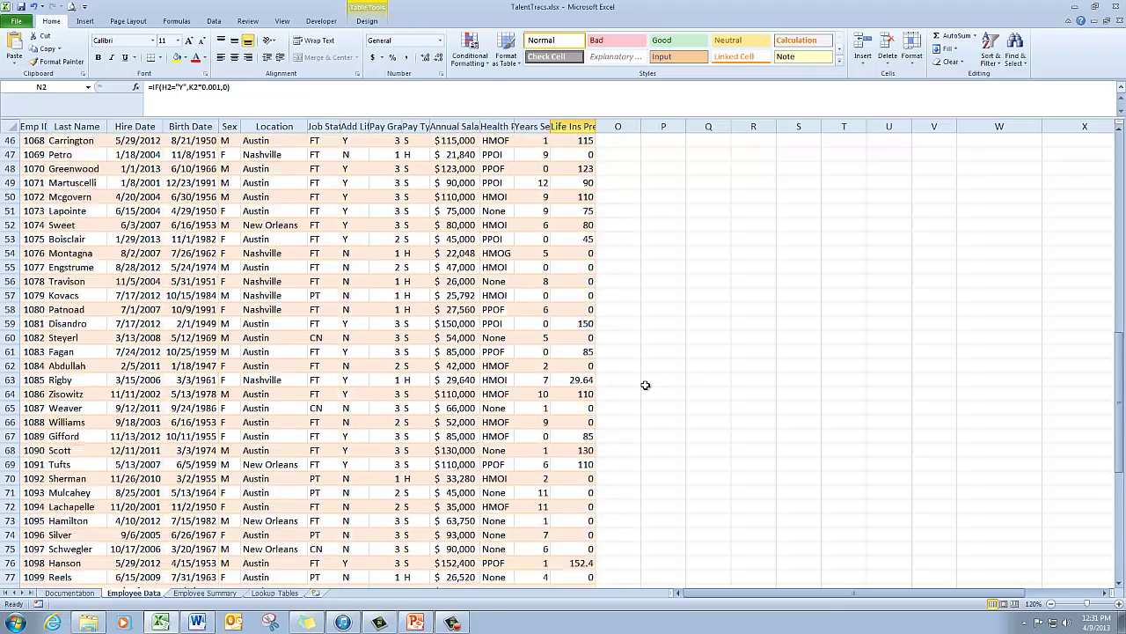
scroll(645, 385, up, 10)
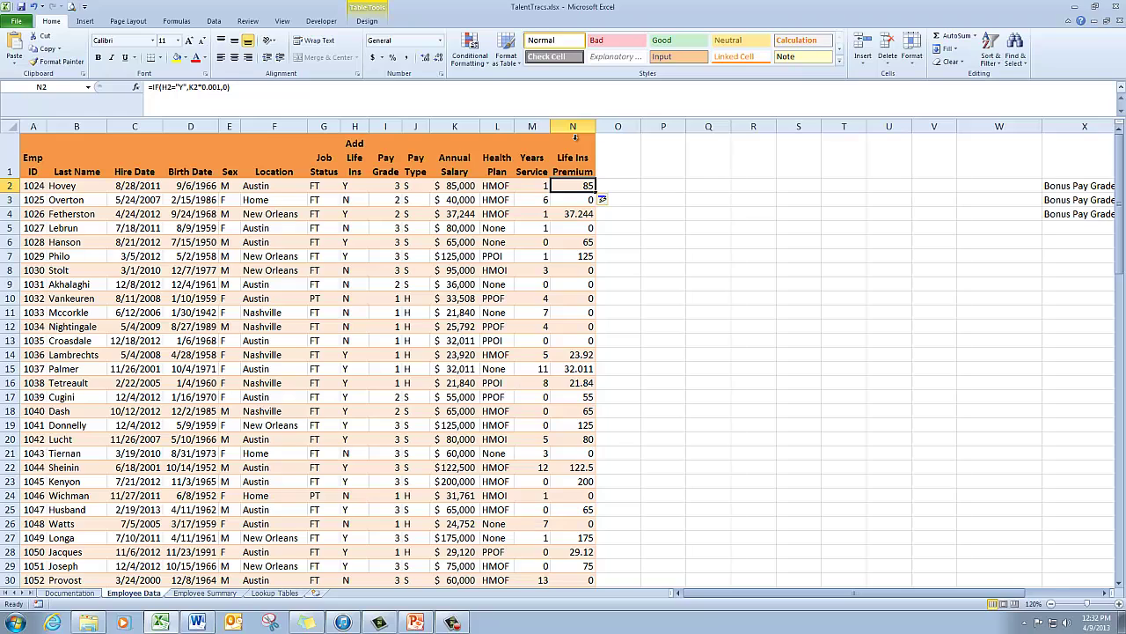
click(573, 135)
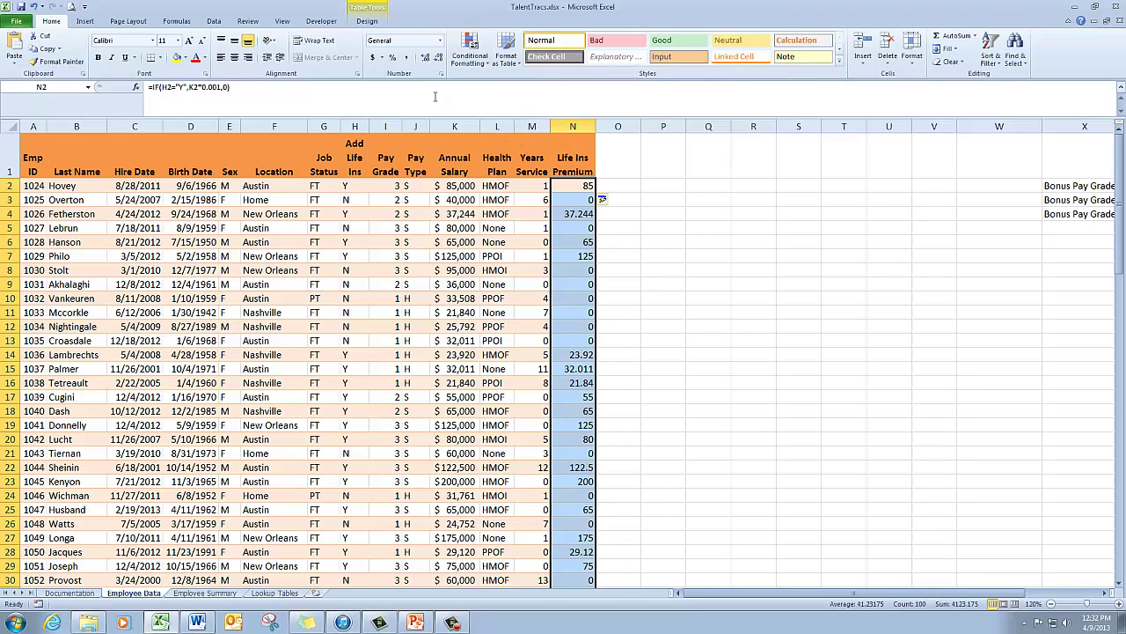
click(372, 58)
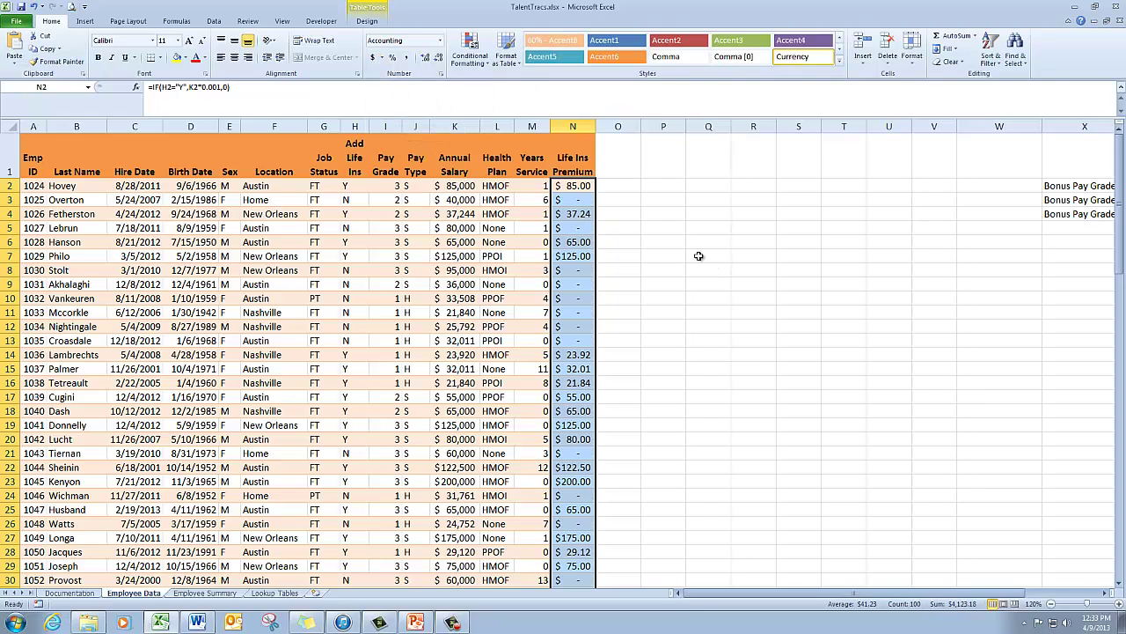
- Review the formatted Life Ins Premium values down the employee table, then deselect the column by selecting cell O1
scroll(697, 256, down, 2)
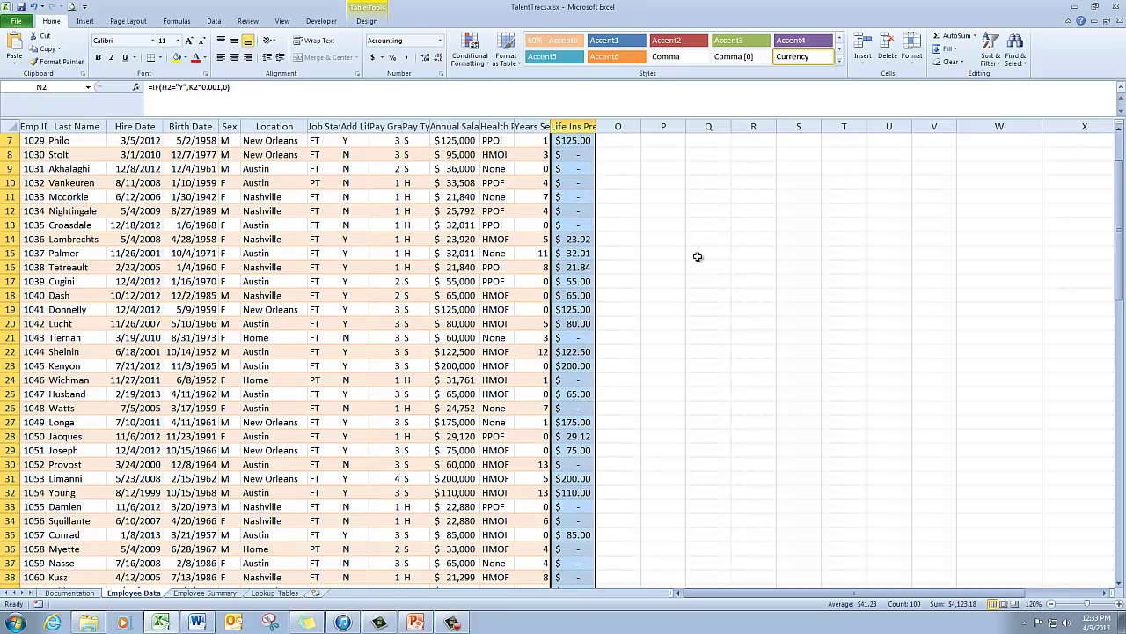
scroll(697, 256, down, 6)
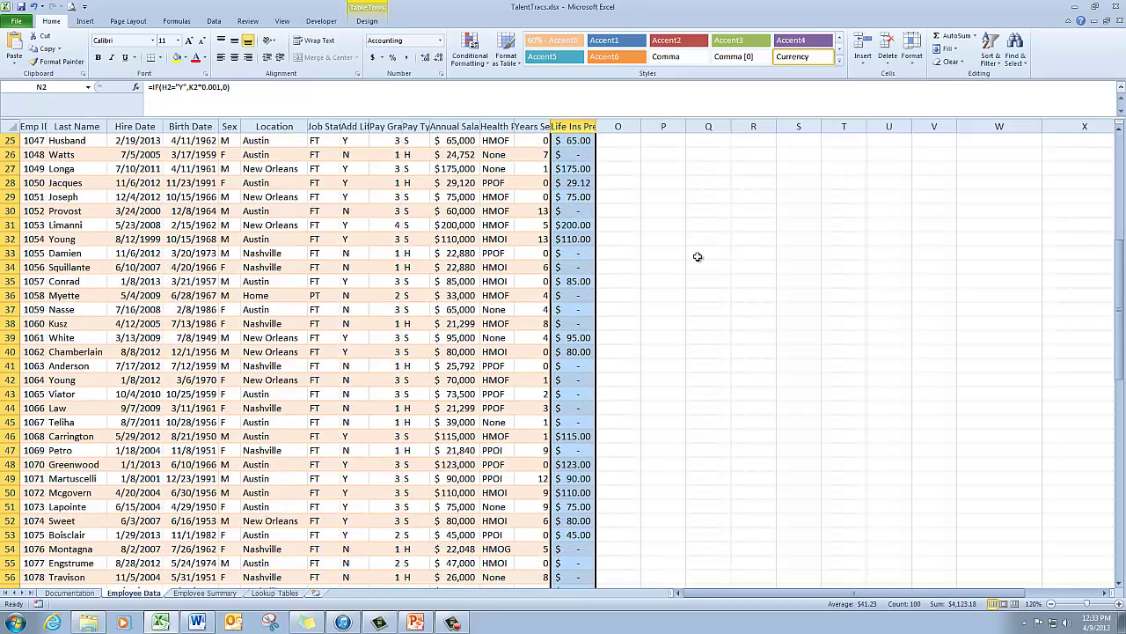
scroll(697, 256, down, 2)
scroll(697, 256, down, 2)
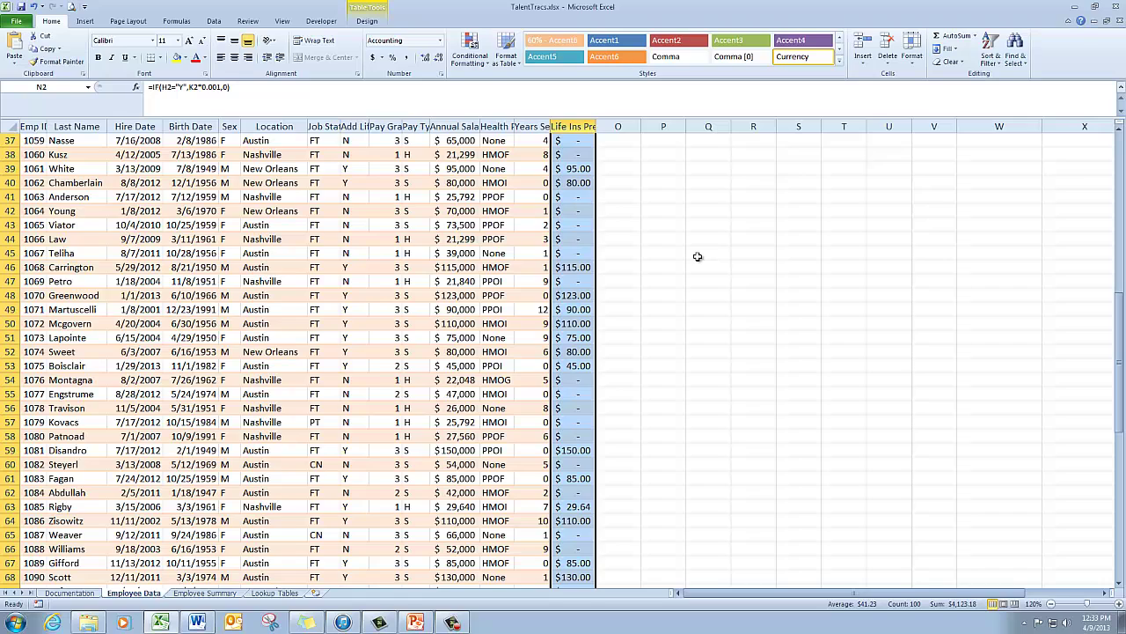
scroll(697, 256, down, 2)
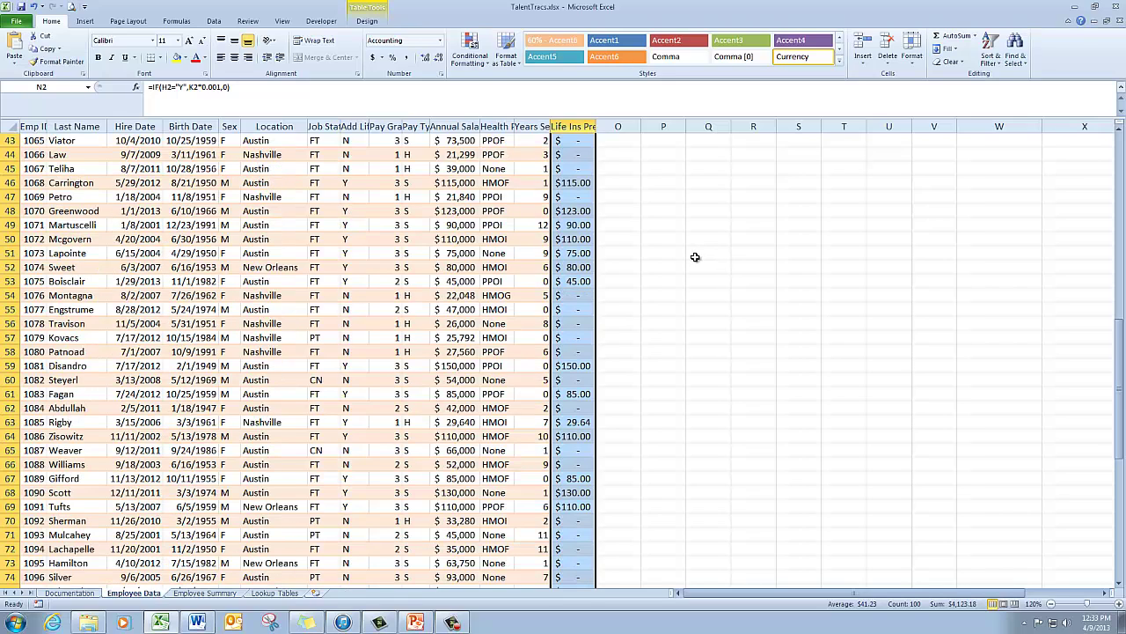
scroll(680, 256, down, 3)
scroll(680, 257, down, 8)
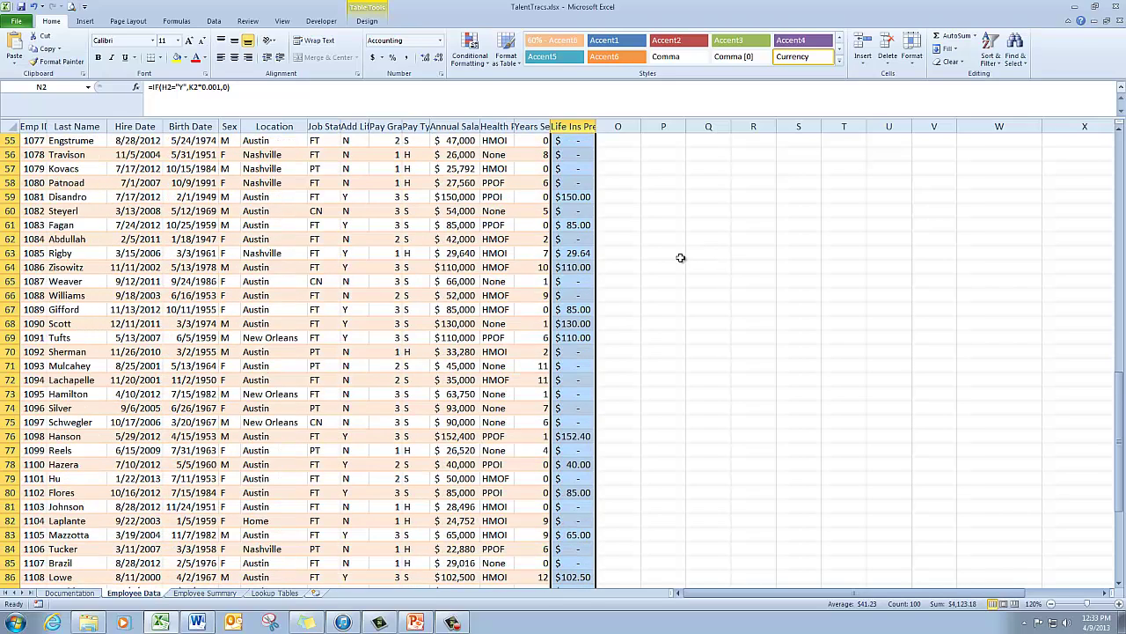
scroll(680, 257, up, 18)
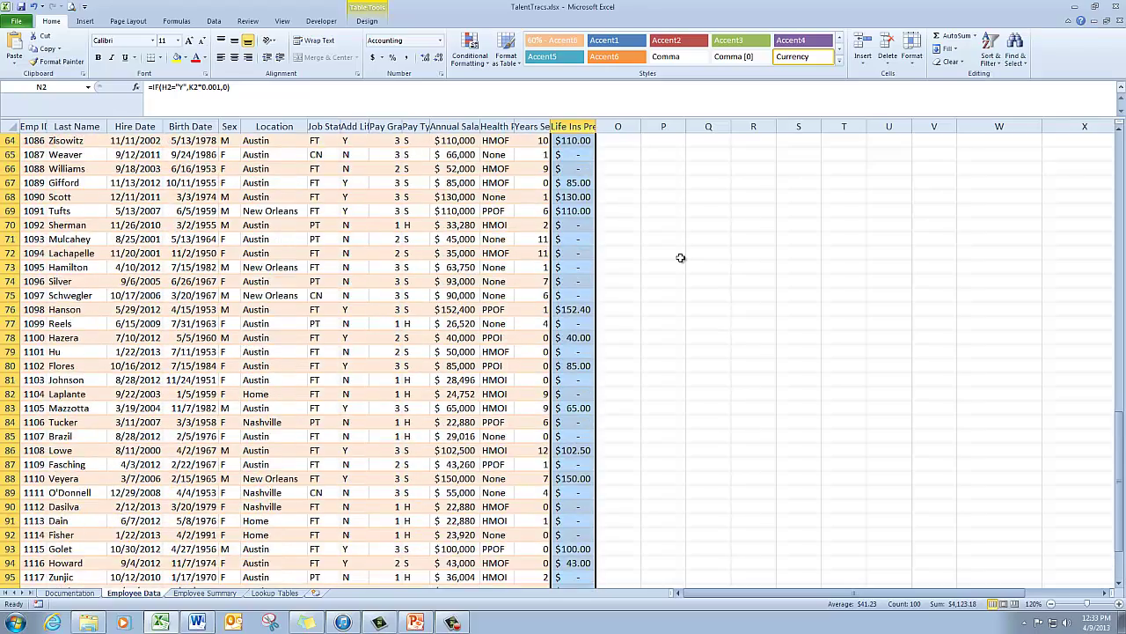
scroll(680, 257, up, 7)
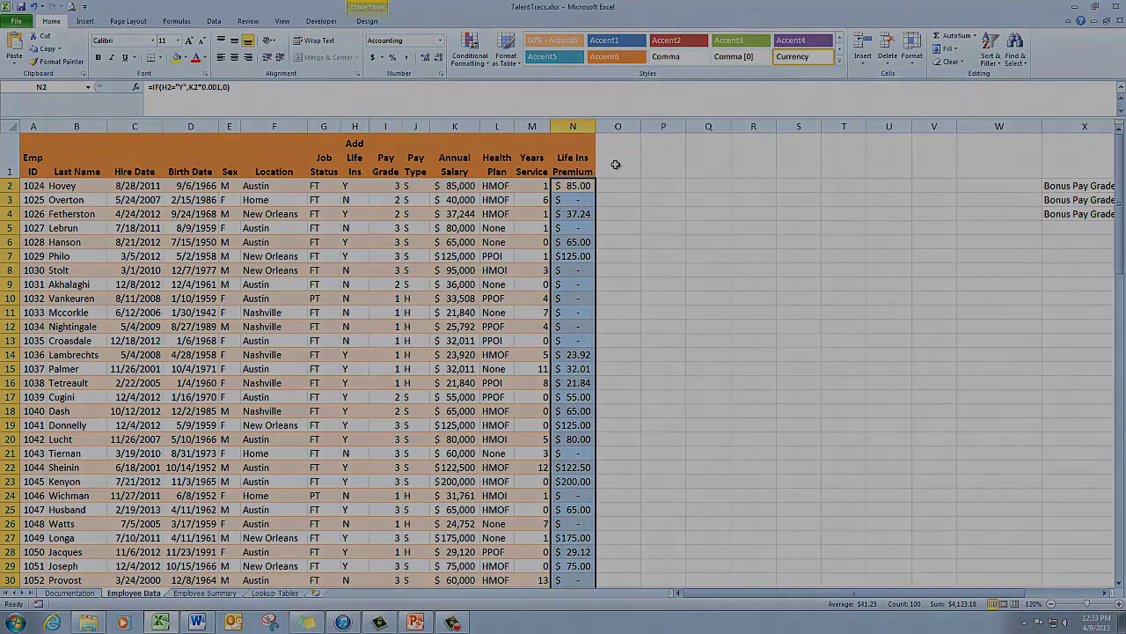
click(616, 165)
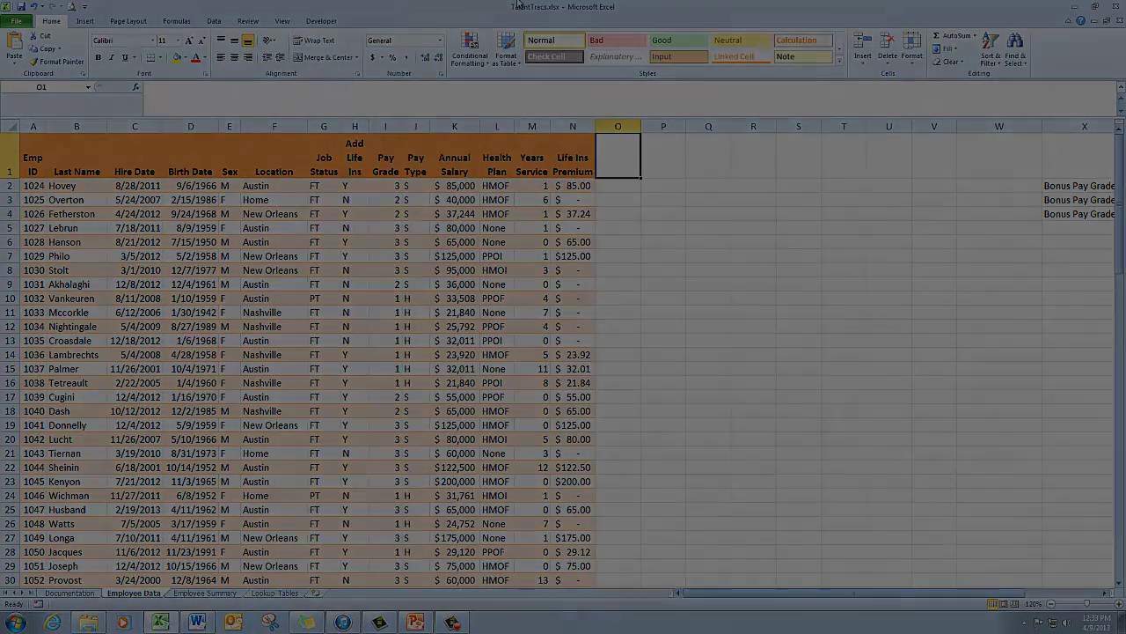